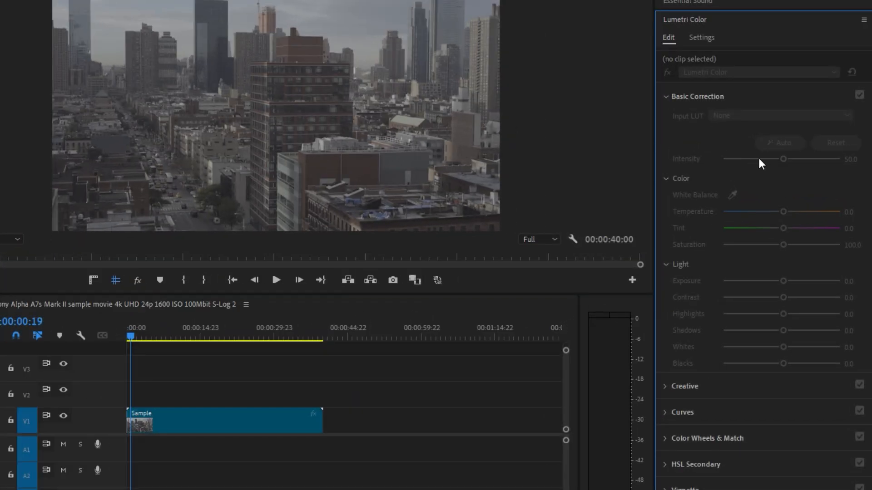
- Set the Sample clip's basic light correction to contrast 84.9, exposure 0.9, highlights 27.6, shadows 16.8 and whites 14.6
left_click(227, 419)
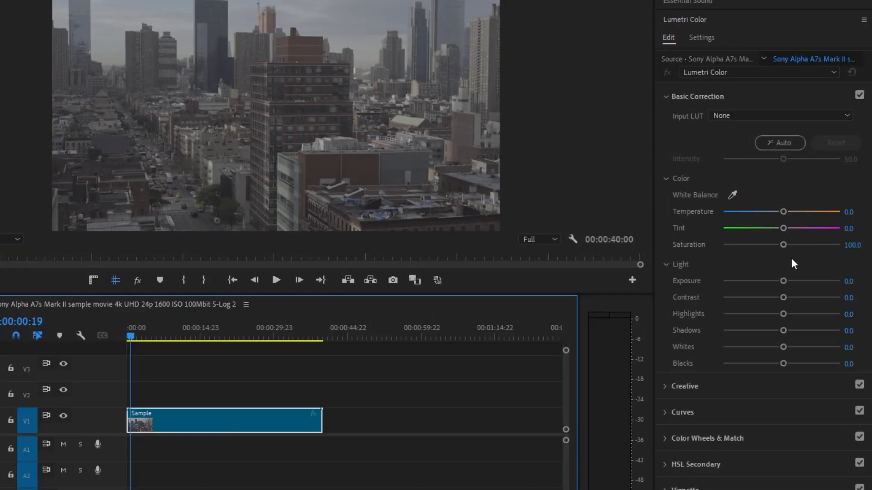
left_click_drag(783, 296, 822, 301)
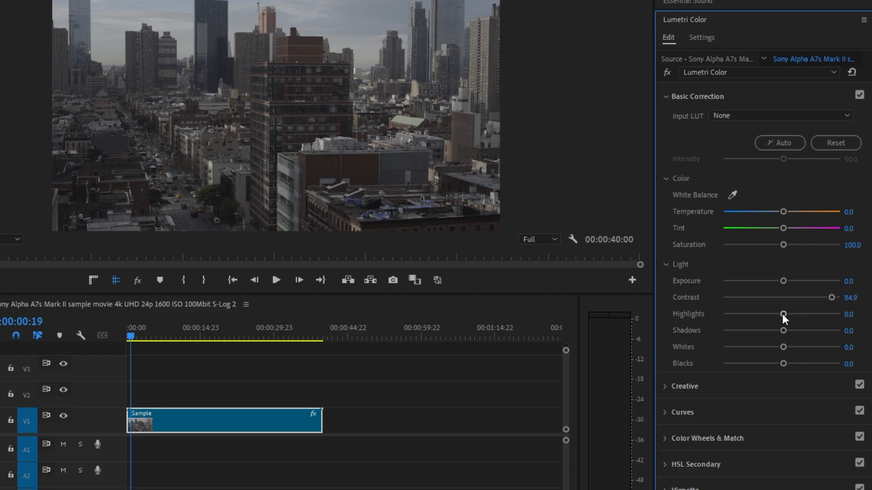
left_click_drag(788, 282, 787, 280)
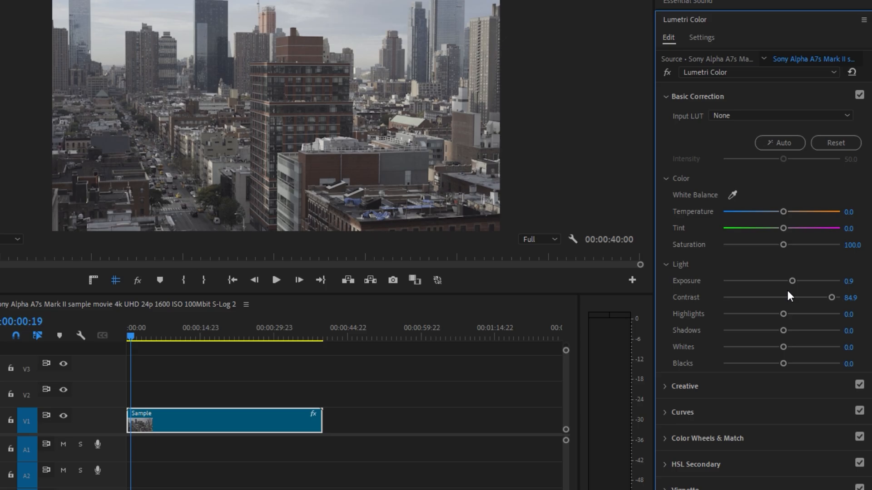
left_click_drag(782, 311, 797, 314)
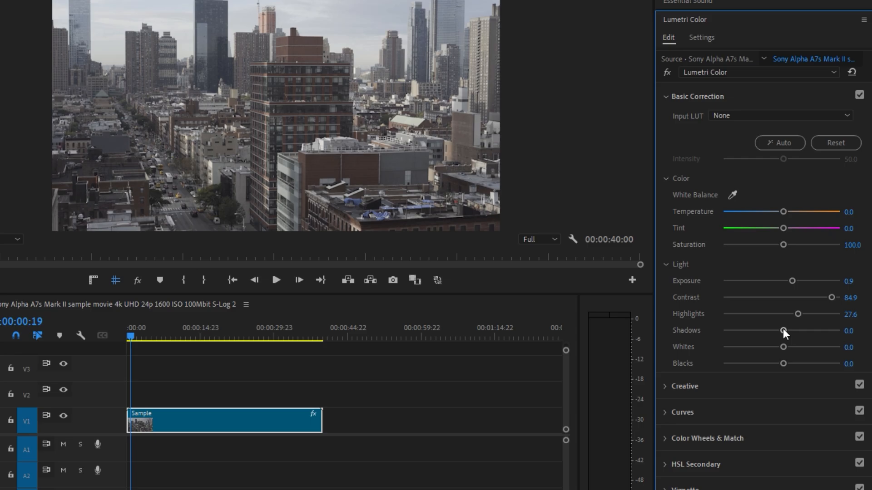
left_click_drag(783, 331, 789, 330)
left_click_drag(781, 347, 790, 347)
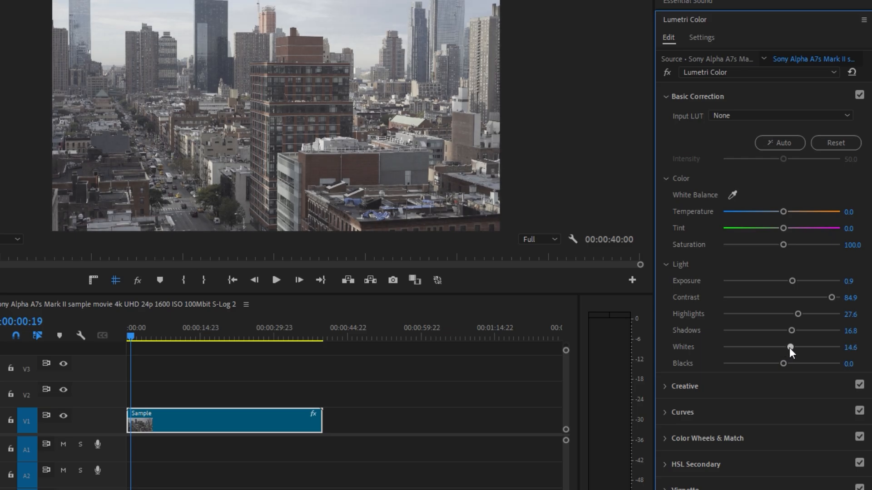
- Sample the clip's white balance from the pale building facade in the frame
left_click(733, 195)
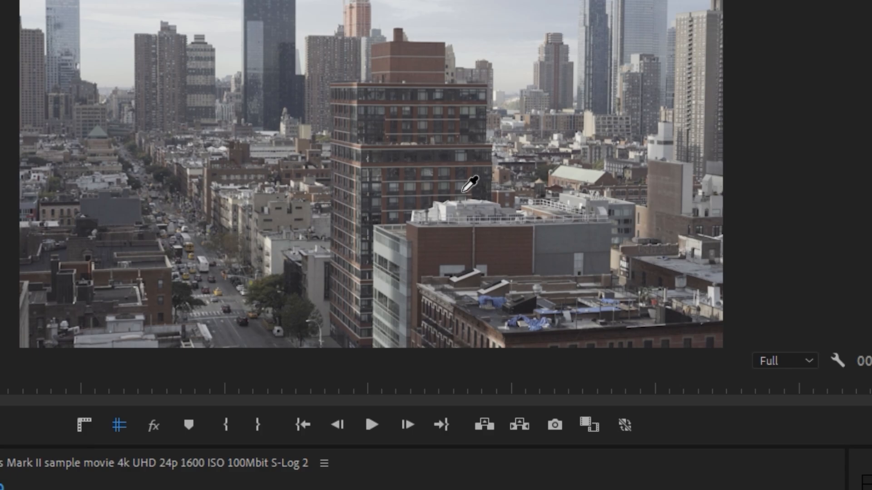
left_click(380, 244)
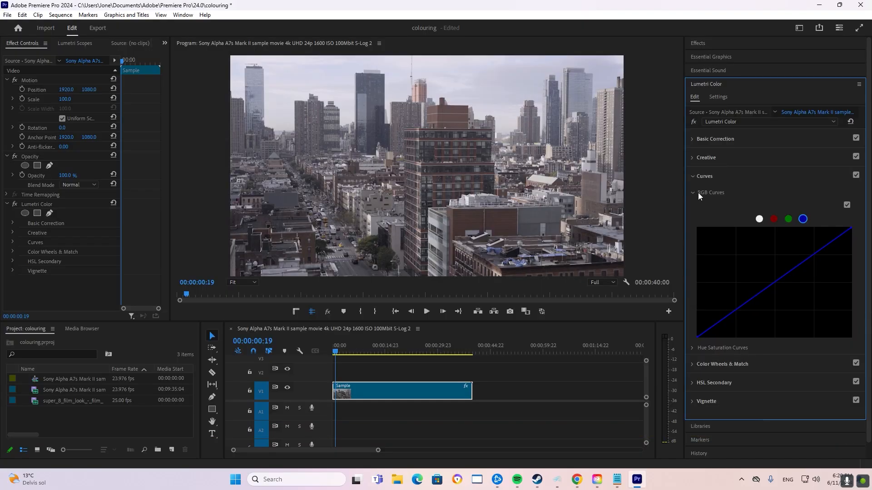
left_click(693, 141)
left_click(693, 141)
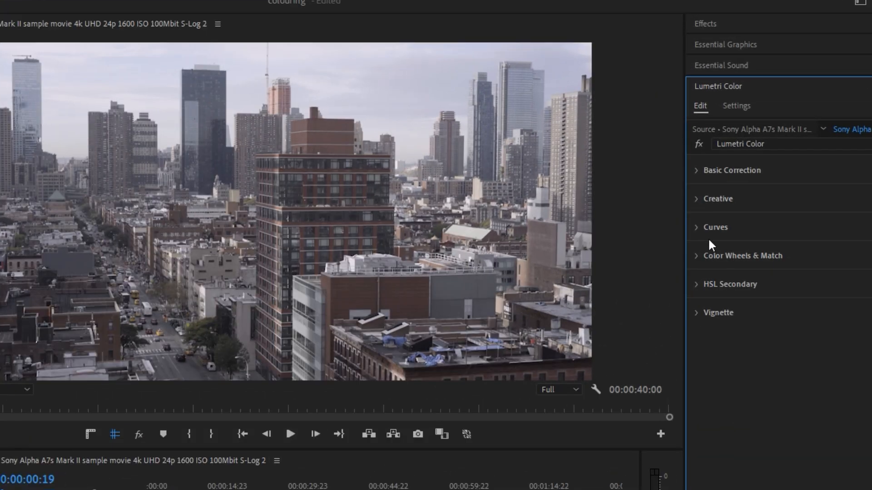
- Add three control points to the clip's white RGB curve, at the lower quarter, the middle and the upper quarter
left_click(702, 229)
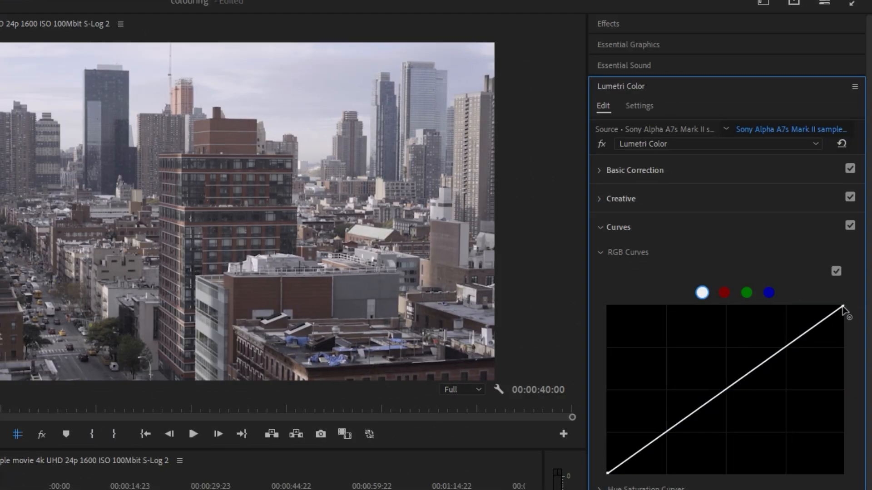
left_click(664, 433)
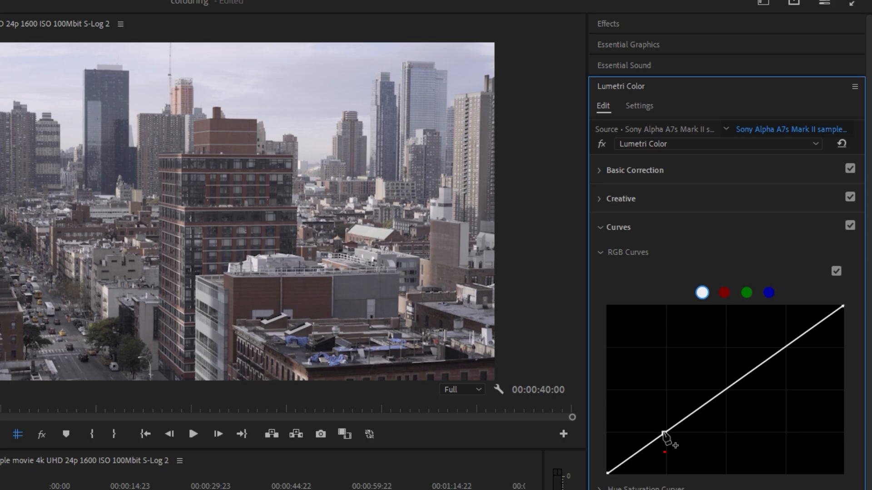
left_click(727, 388)
left_click(786, 346)
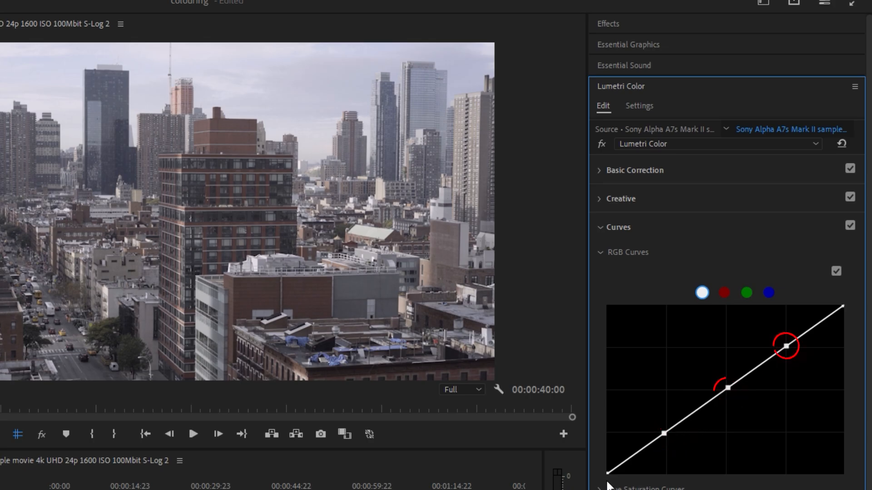
- Move the curve's black point slightly inward along the base and lower its white point a little
left_click(609, 472)
left_click_drag(611, 479, 619, 475)
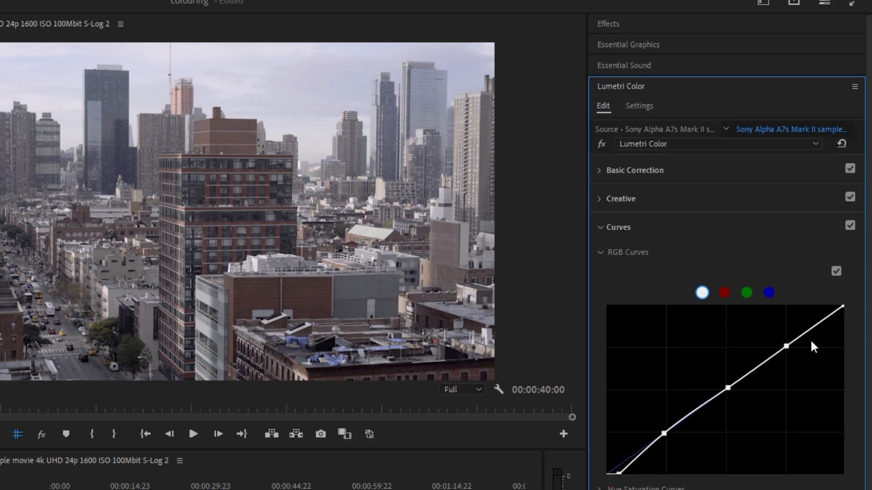
mouse_move(843, 306)
left_mouse_down()
mouse_move(782, 363)
mouse_move(811, 358)
mouse_move(843, 319)
left_mouse_up()
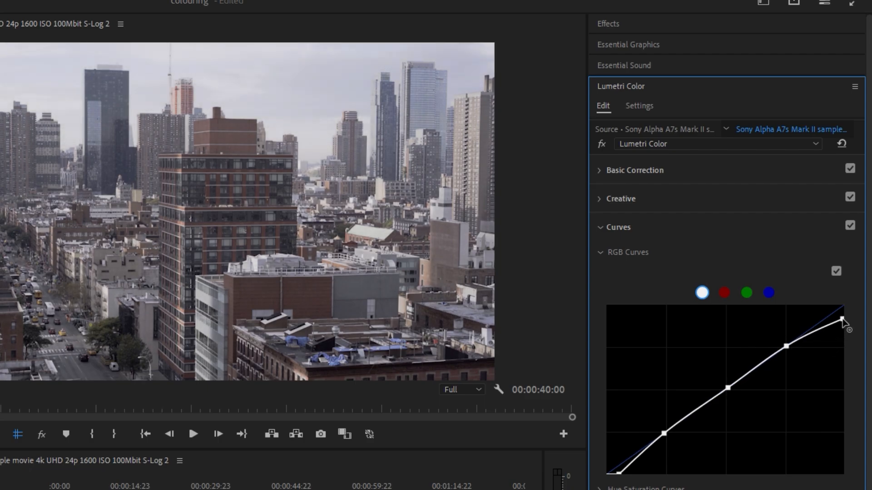
- Fine-tune the curve's three inner points, raising the upper and lower ones slightly and lowering the middle one slightly
left_click_drag(786, 347, 780, 345)
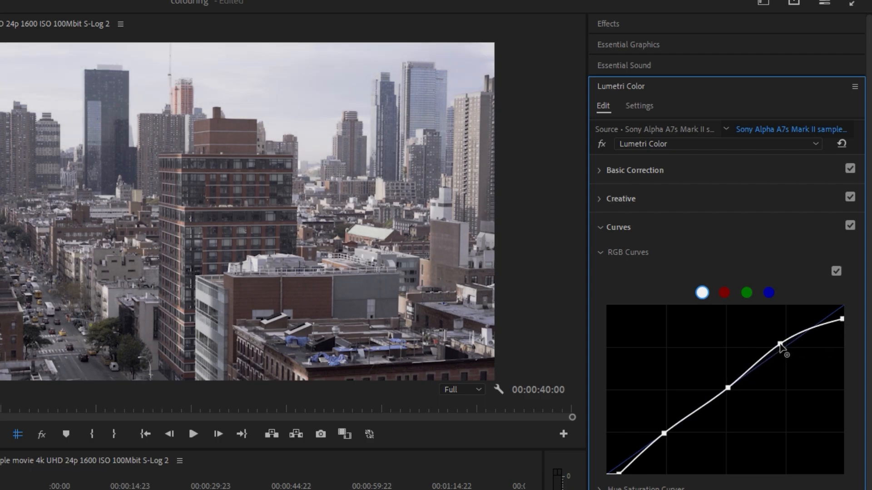
left_click_drag(728, 389, 723, 395)
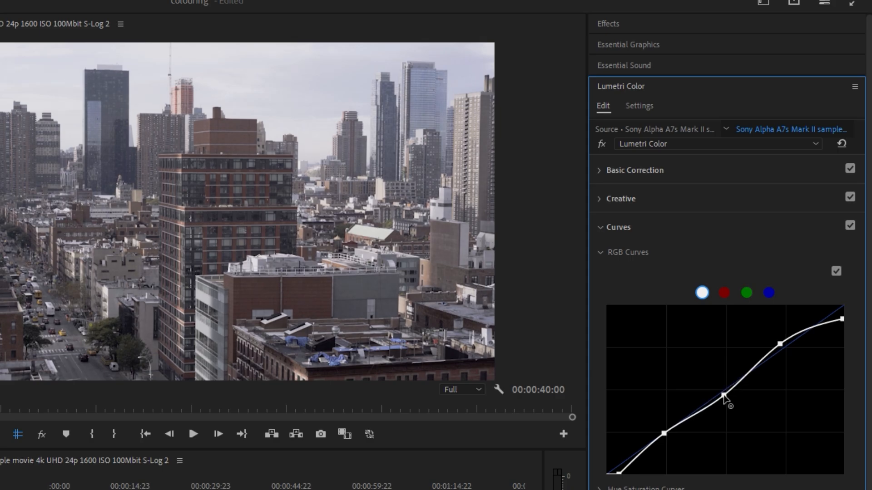
mouse_move(664, 433)
left_mouse_down()
mouse_move(660, 423)
mouse_move(668, 428)
left_mouse_up()
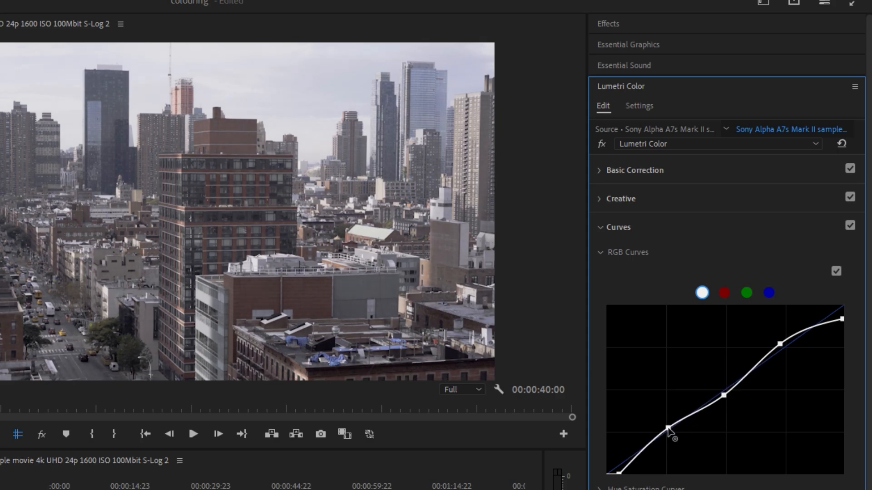
left_click_drag(724, 395, 720, 392)
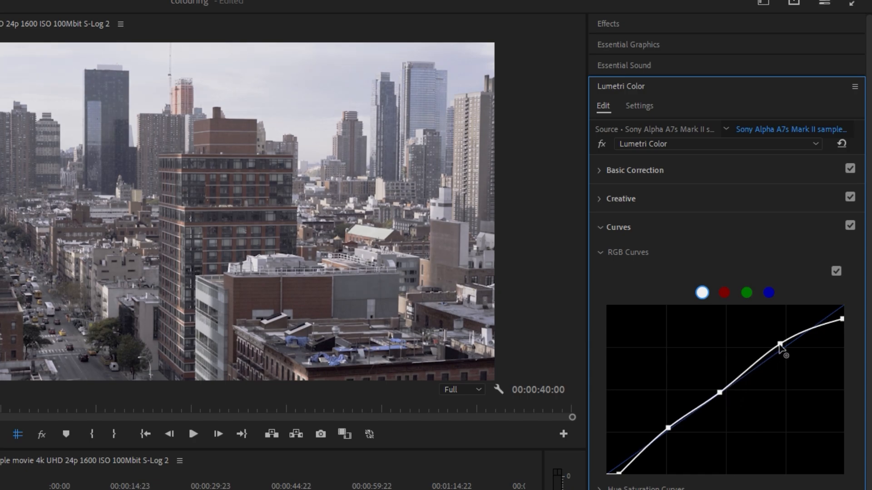
left_click_drag(780, 345, 783, 345)
- Compare the footage with the RGB curves adjustment off and on
left_click(836, 271)
left_click(836, 271)
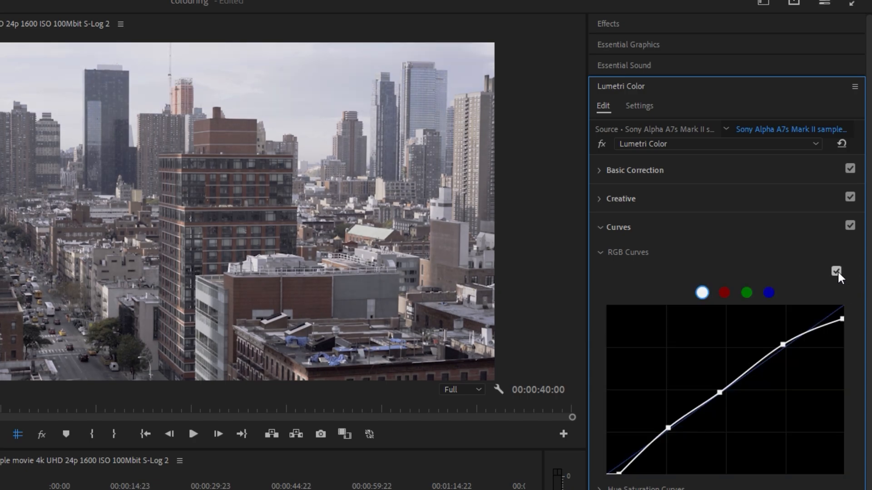
left_click(836, 272)
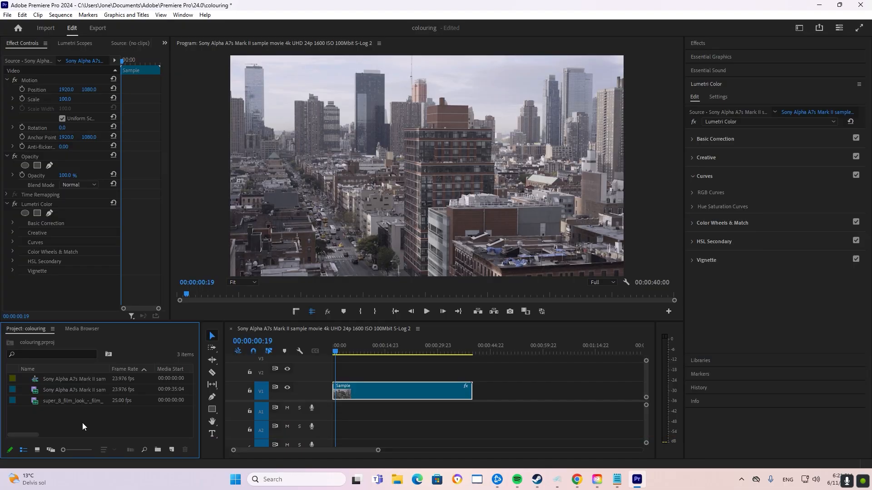
- Create a 3840 × 2160, 23.976 fps adjustment layer and place it on track V2 spanning the whole Sample clip
right_click(82, 423)
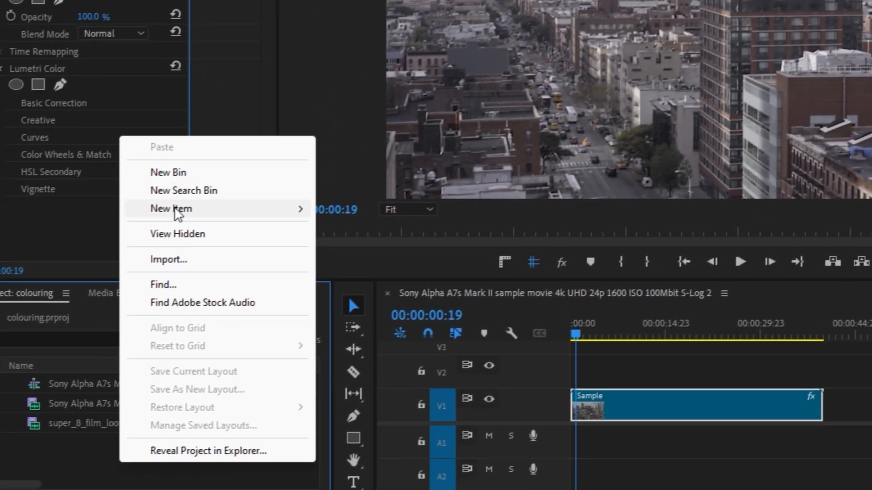
mouse_move(133, 282)
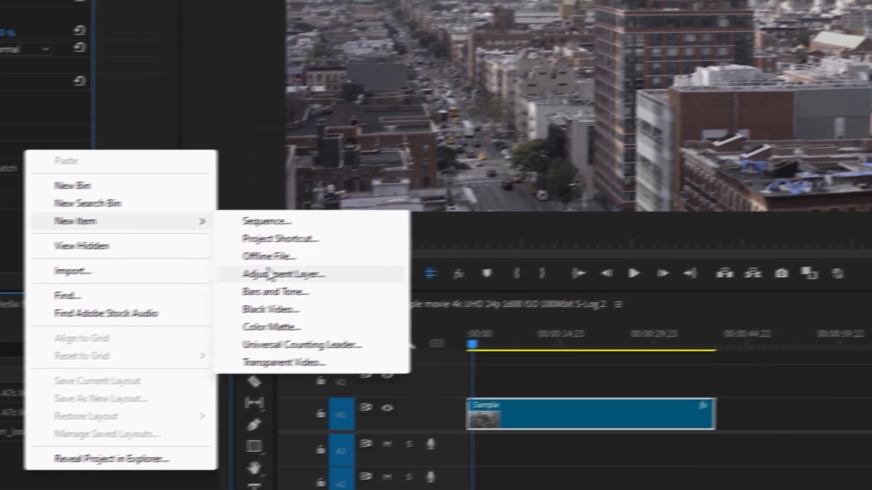
left_click(269, 274)
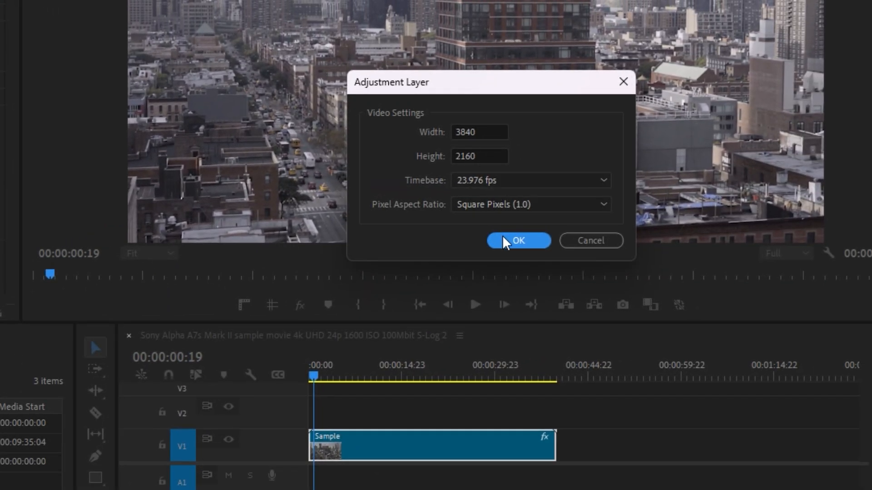
left_click(510, 242)
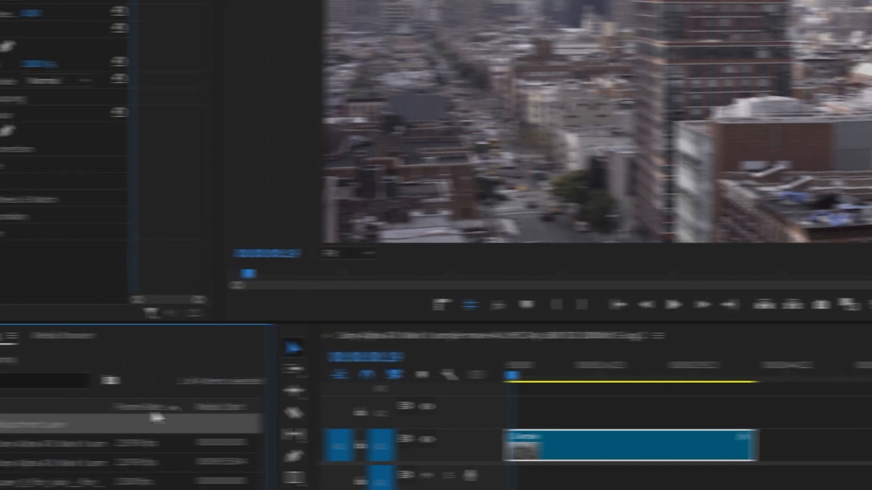
left_click_drag(155, 416, 757, 413)
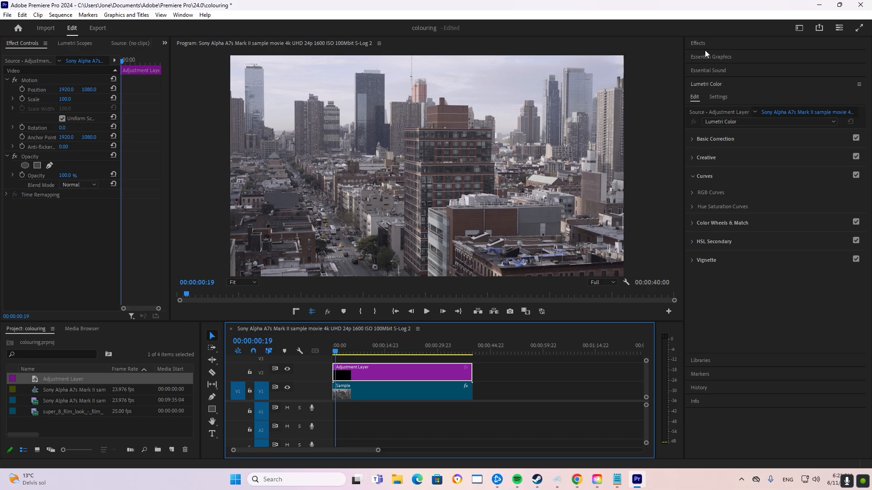
- Set the adjustment layer's basic correction to highlights 15.0, shadows -10.8 and blacks -11.7, and compare the image with and without it
left_click(430, 372)
left_click(692, 140)
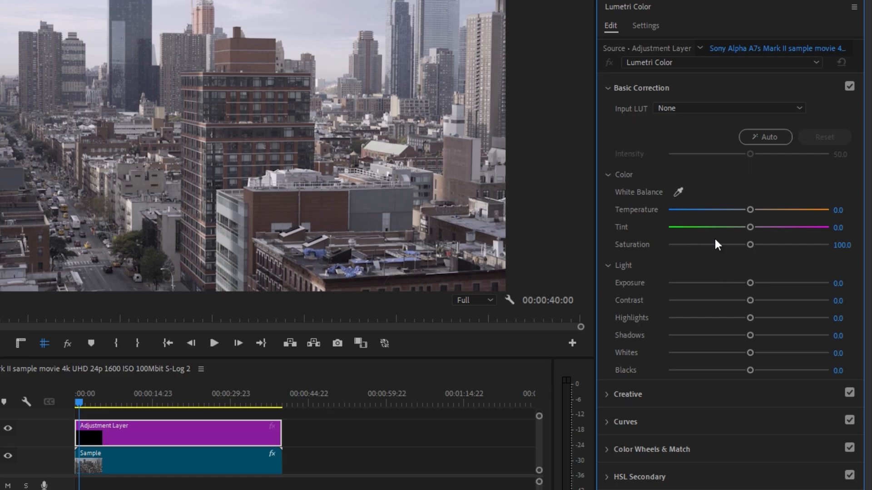
left_click_drag(750, 317, 761, 318)
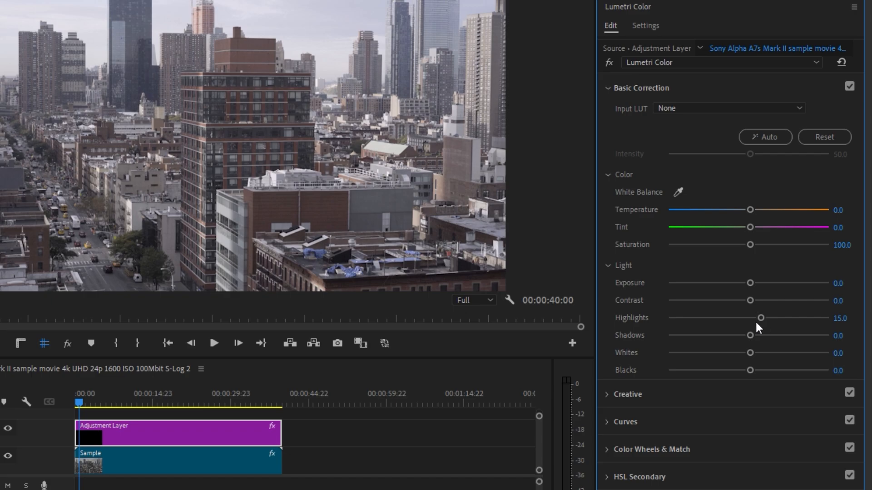
left_click_drag(750, 335, 741, 336)
left_click_drag(750, 370, 737, 370)
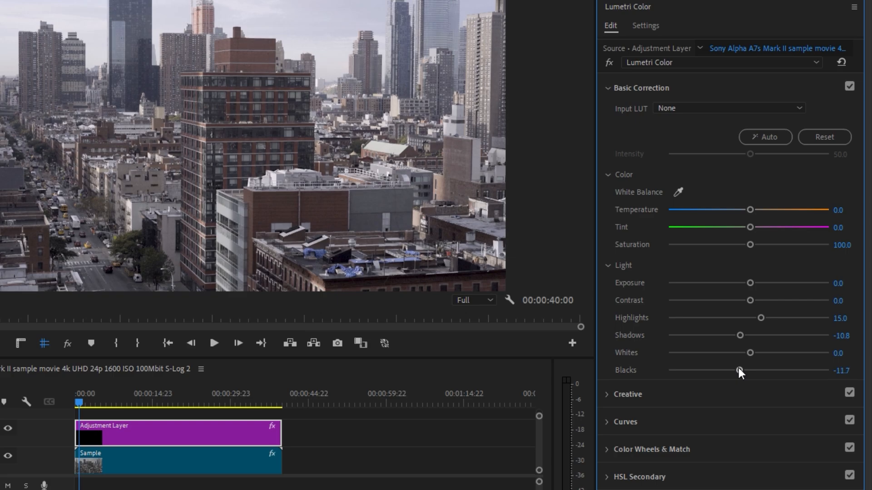
left_click(849, 87)
left_click(848, 86)
- Set the adjustment layer's creative vibrance to 6.7 and saturation to 107.5
left_click(608, 393)
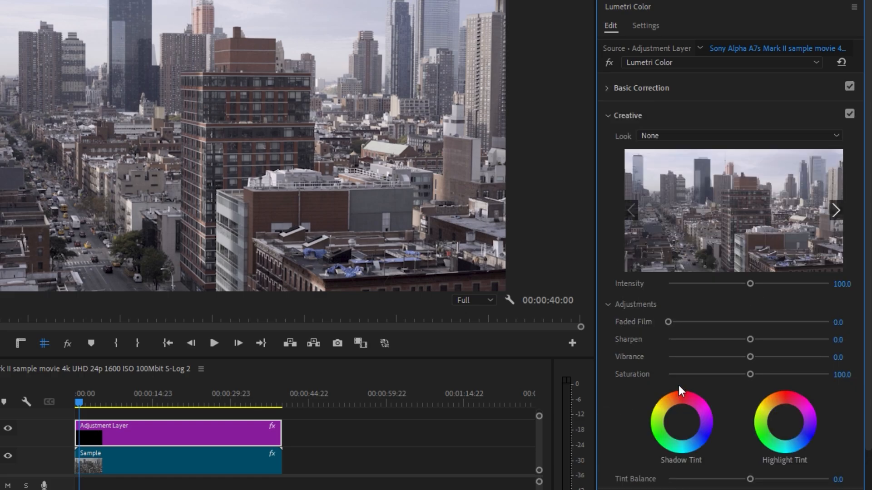
left_click_drag(751, 357, 754, 357)
left_click_drag(750, 374, 754, 373)
- Tint the adjustment layer's shadows and highlights slightly towards warm orange-yellow and check the creative adjustments' effect
left_click_drag(678, 419, 675, 416)
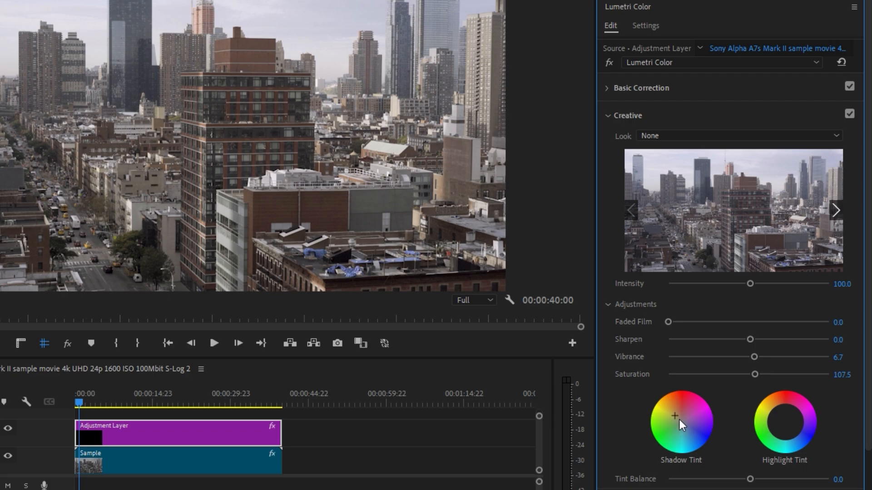
left_click_drag(785, 421, 781, 418)
left_click(848, 111)
- Shift the midtones, shadows and highlights color wheels slightly towards warm orange-yellow on the adjustment layer
left_click(763, 489)
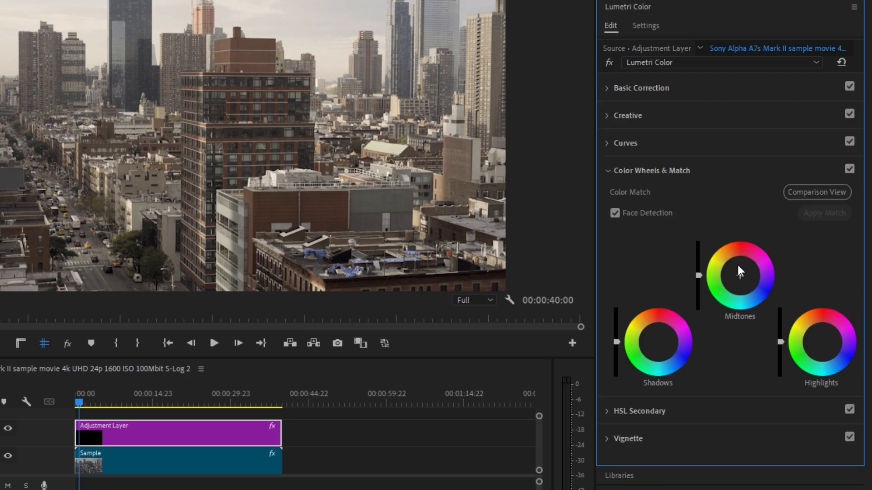
left_click_drag(739, 275, 736, 274)
left_click_drag(654, 340, 654, 339)
left_click_drag(736, 273, 737, 272)
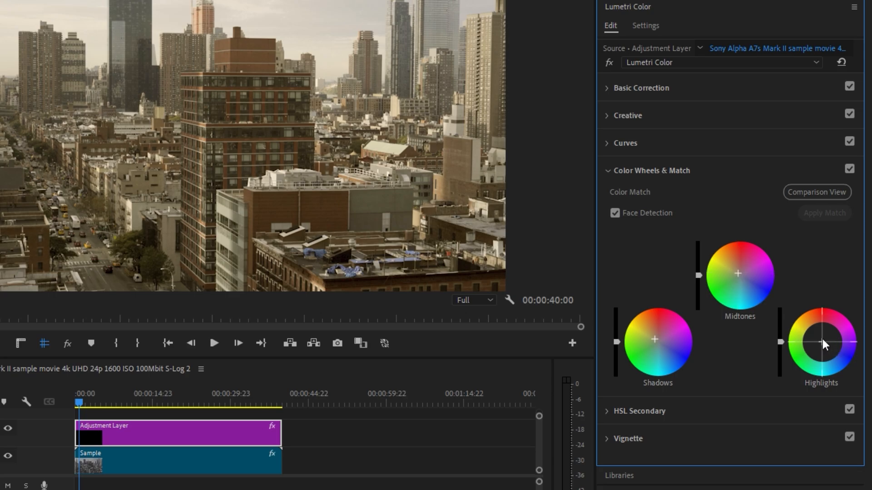
left_click_drag(822, 341, 819, 340)
- Raise the luminance of the shadows, highlights and midtones slightly on the color wheels
mouse_move(617, 342)
left_mouse_down()
mouse_move(617, 320)
mouse_move(616, 340)
left_mouse_up()
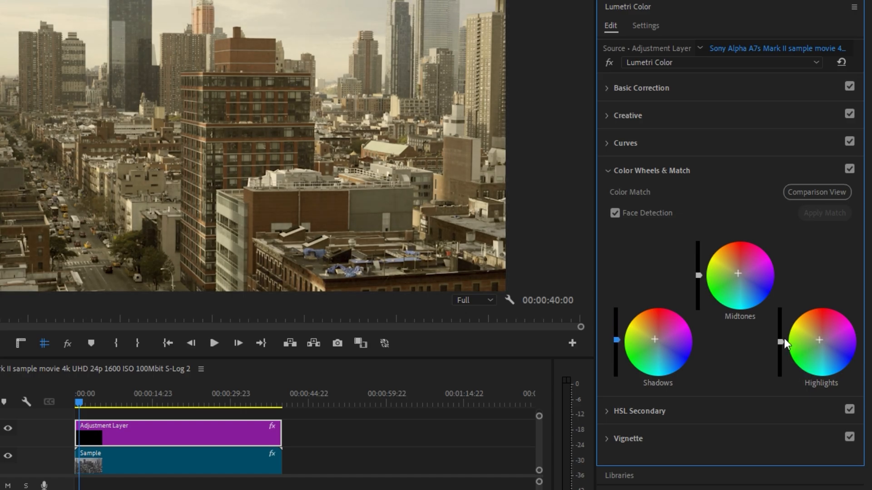
left_click_drag(780, 340, 780, 336)
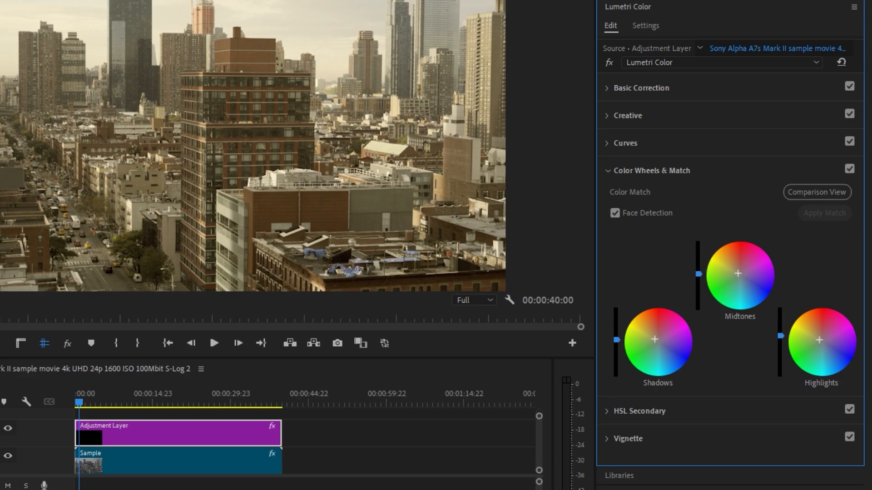
left_click_drag(699, 274, 698, 271)
- Compare the image repeatedly with the color wheels adjustment off and on
left_click(850, 170)
left_click(850, 169)
left_click(850, 170)
left_click(850, 169)
left_click(850, 170)
left_click(850, 169)
left_click(850, 169)
left_click(849, 169)
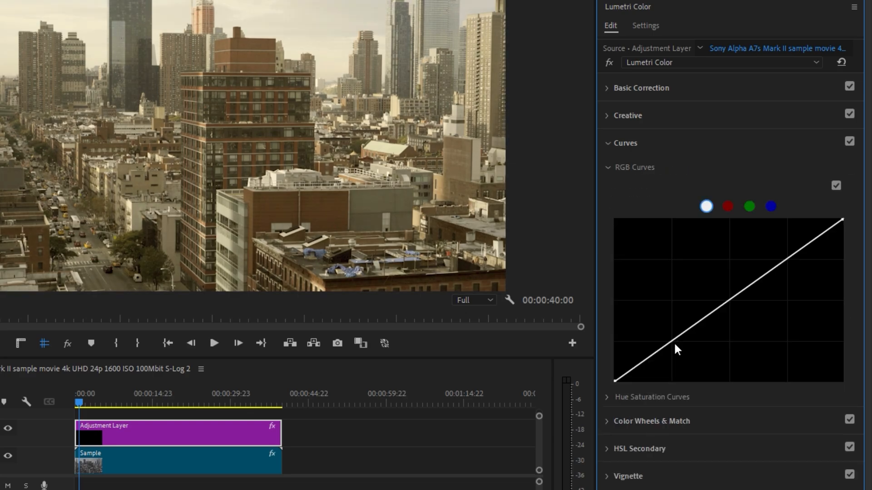
- Shape a gentle S-curve on the adjustment layer's RGB curve by lowering the shadows, raising the highlights and anchoring the midtones
left_click_drag(672, 340, 672, 350)
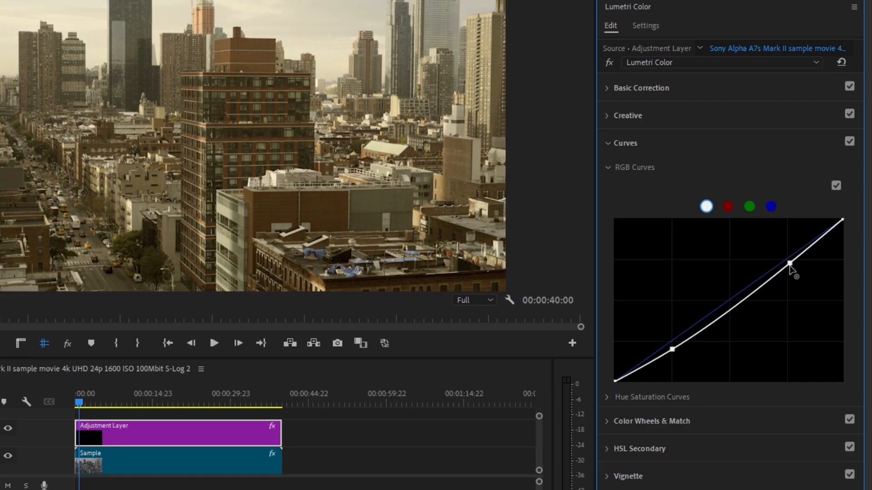
left_click_drag(791, 264, 789, 251)
left_click_drag(673, 349, 671, 354)
double_click(730, 304)
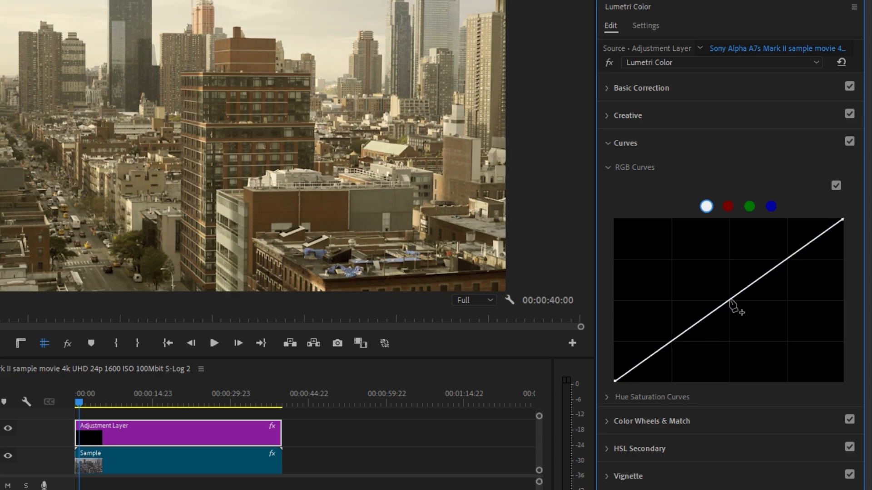
left_click(729, 299)
key("ctrl+z")
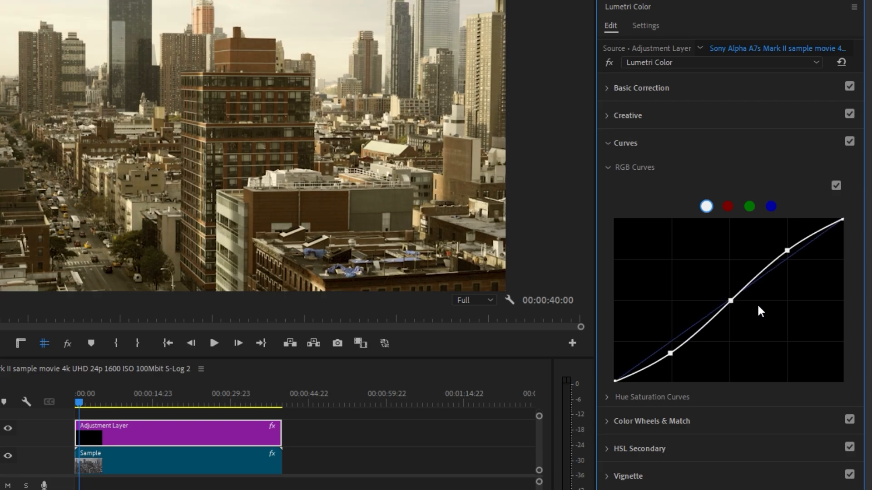
- Refine the S-curve with slightly brighter midtones, deeper shadows and brighter highlights
left_click_drag(727, 298, 725, 297)
left_click_drag(786, 252, 788, 251)
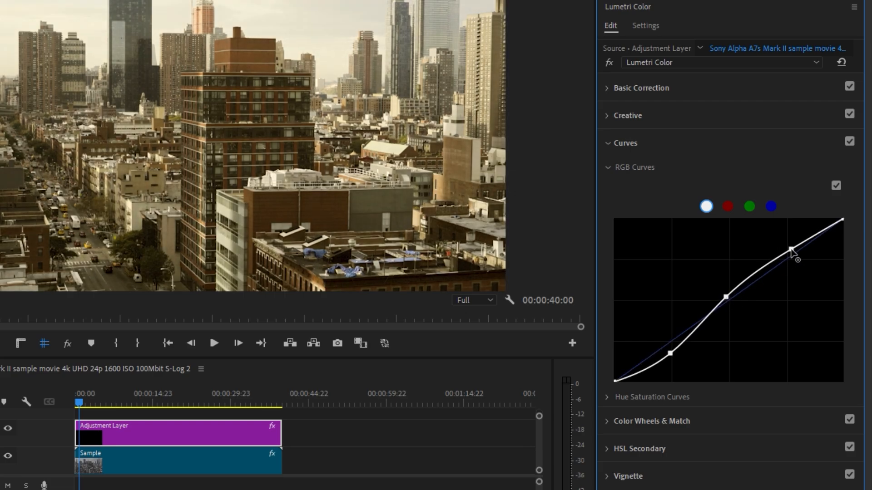
left_click_drag(672, 352, 669, 356)
left_click_drag(792, 250, 793, 246)
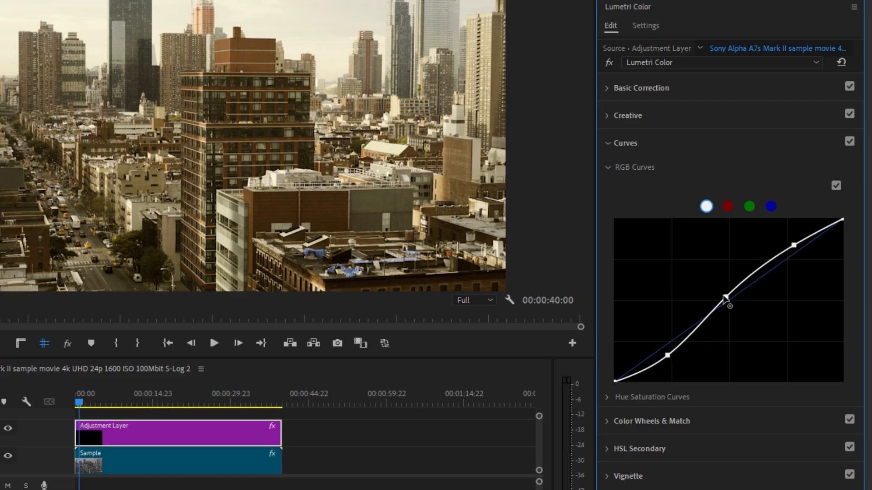
left_click_drag(728, 296, 728, 298)
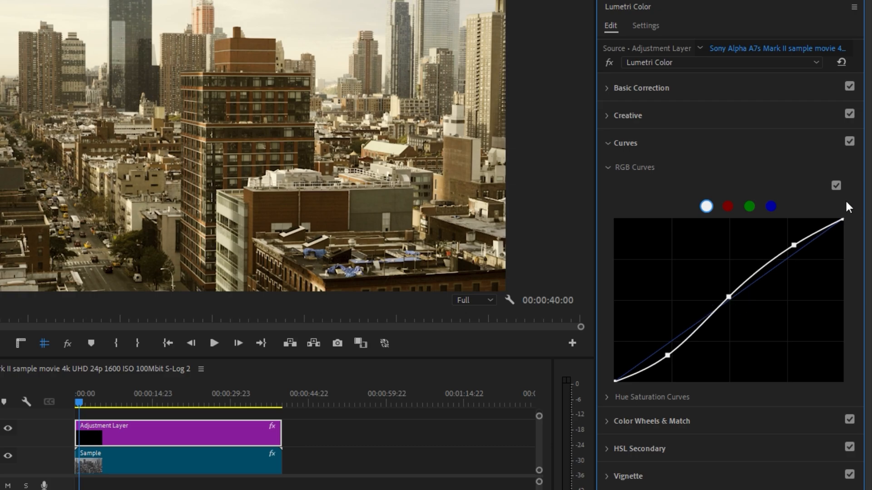
- Compare the image with the RGB curves adjustment off and on
left_click(838, 188)
left_click(838, 189)
left_click(380, 470)
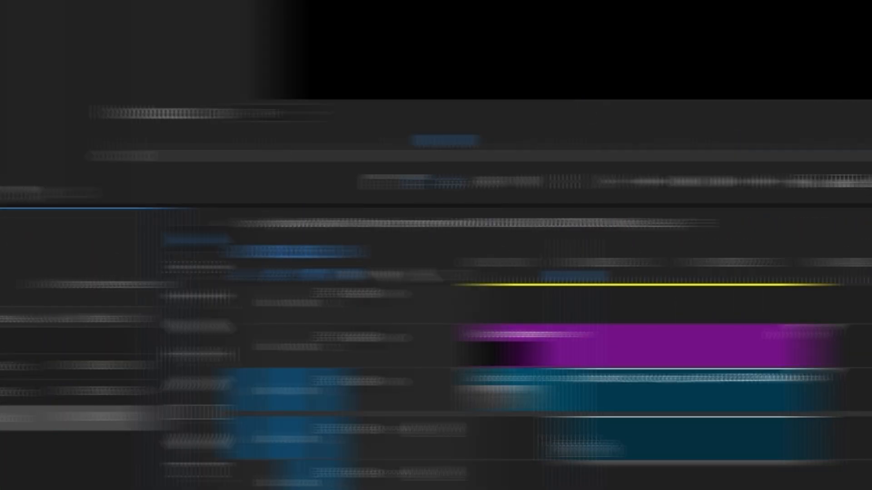
- Place the super 8 film grain clip on the timeline, in the empty space after the existing clips, and view it
left_click_drag(360, 443, 629, 341)
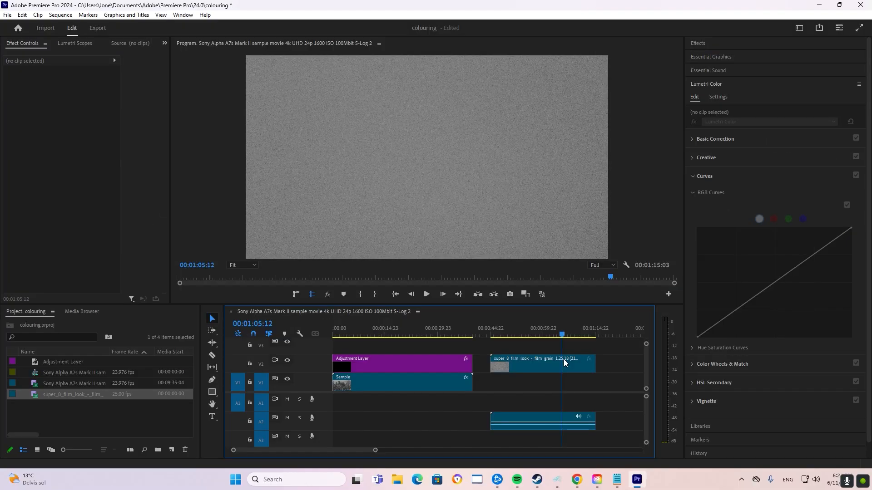
left_click_drag(564, 359, 532, 359)
left_click_drag(521, 425, 509, 387)
key("ctrl+z")
left_click(516, 331)
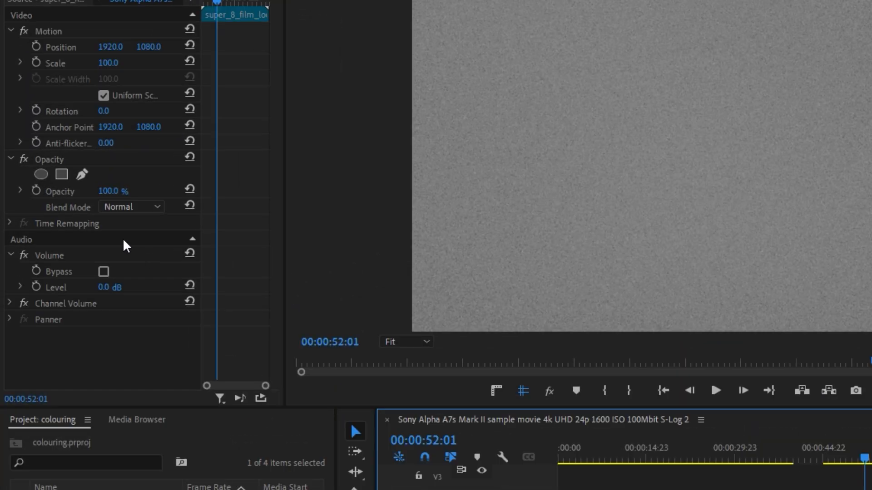
- Set the film grain clip's blend mode to Overlay and move it to V3 above the adjustment layer at the sequence start
left_click(78, 185)
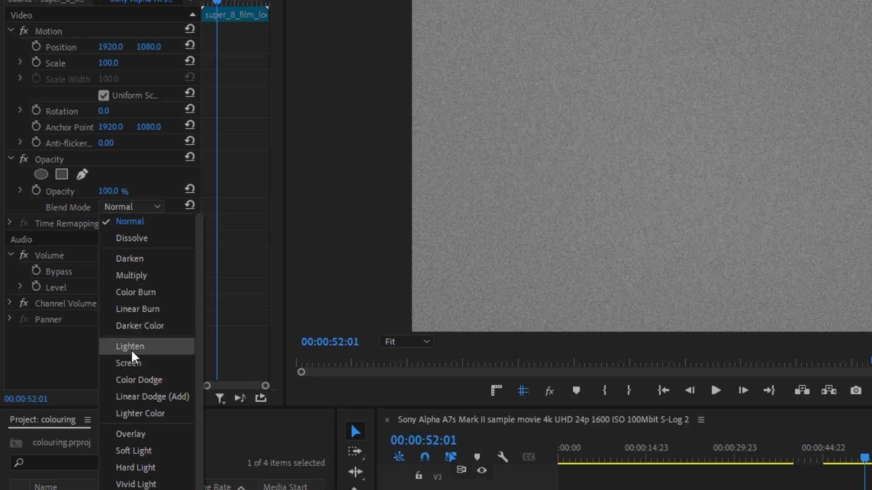
left_click(134, 435)
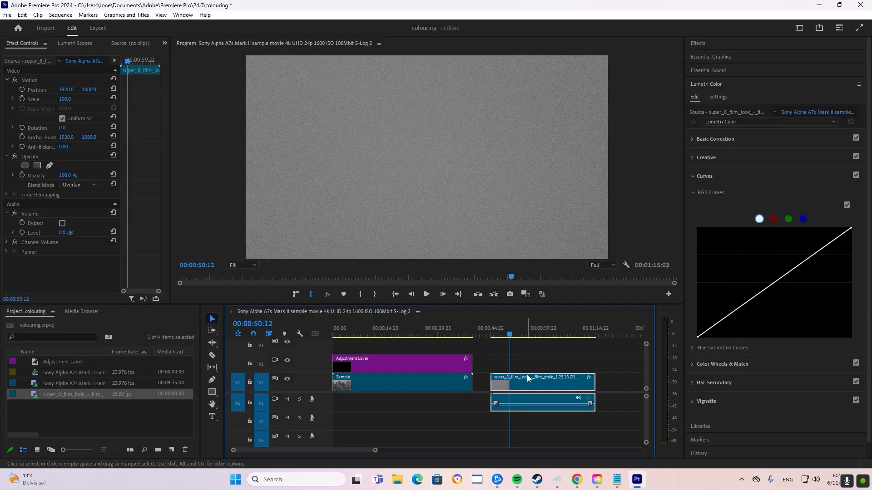
left_click_drag(527, 379, 401, 345)
left_click(400, 331)
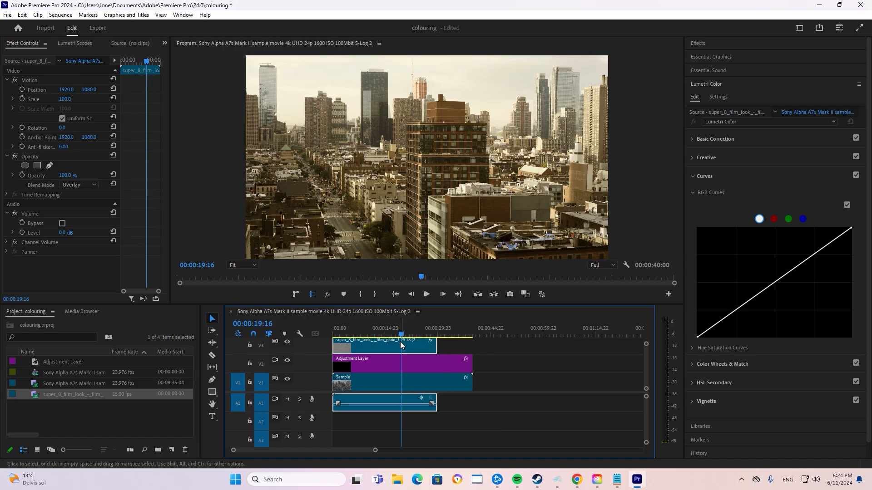
- Unlink the film grain clip's audio from its video and delete the audio
right_click(383, 397)
left_click(409, 172)
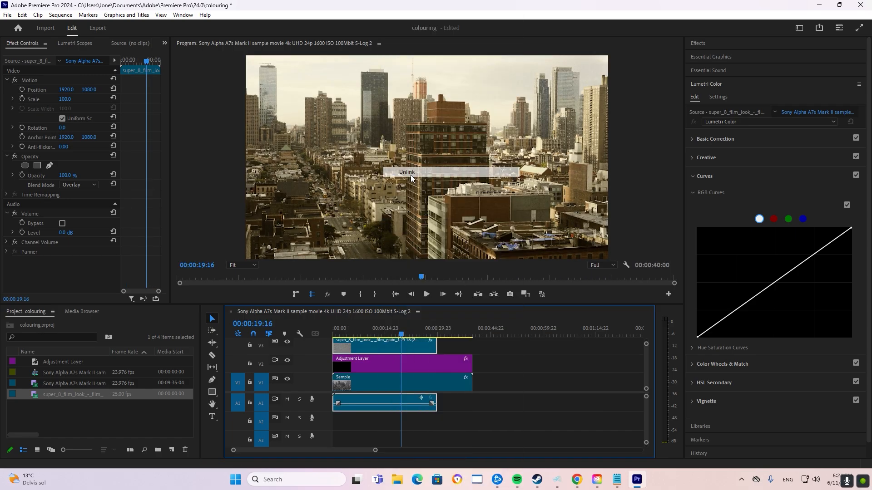
left_click(370, 393)
key("Delete")
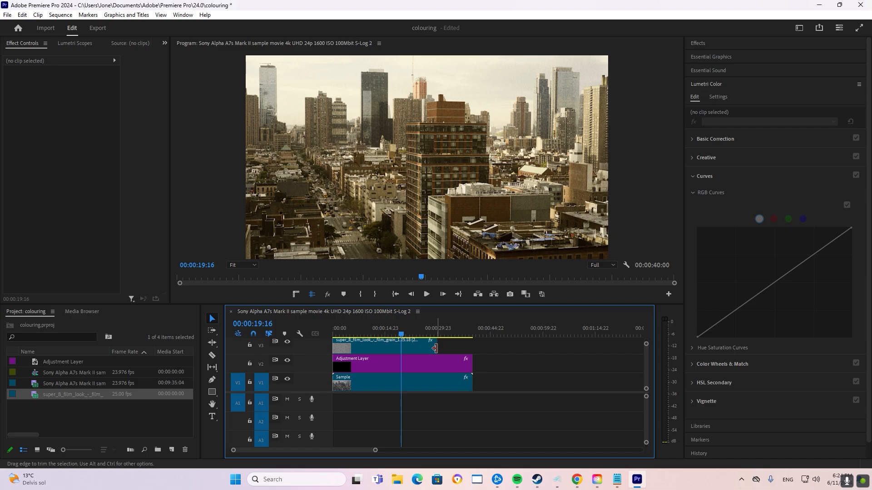
- Duplicate the grain clip directly after the first one and trim the copy to end with the adjustment layer
left_click_drag(434, 348, 473, 355)
left_click_drag(401, 336, 439, 346)
key("ctrl+c")
key("ctrl+v")
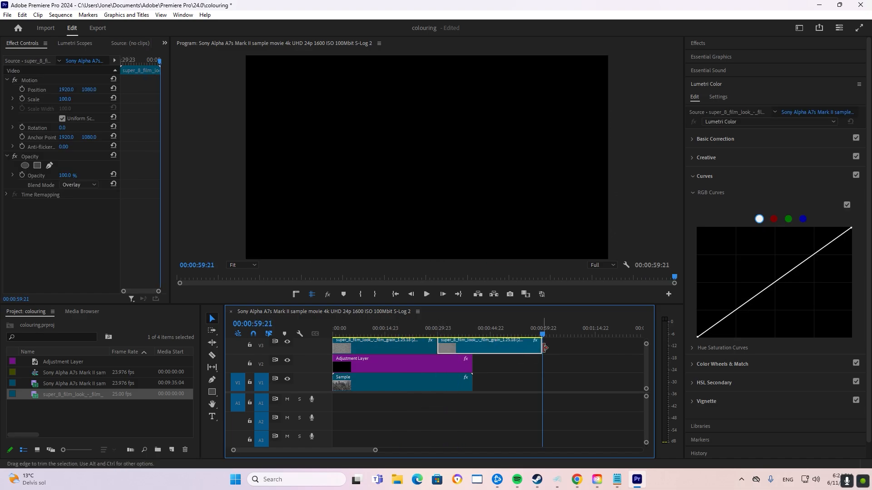
left_click_drag(543, 348, 474, 353)
- Play the grained footage from the start in an enlarged preview and save the project
left_click_drag(543, 334, 333, 333)
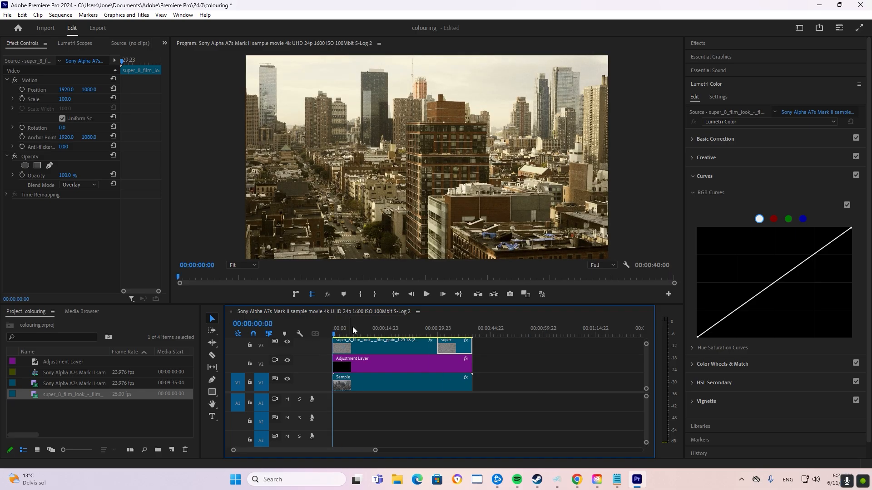
left_click_drag(359, 304, 377, 380)
key("space")
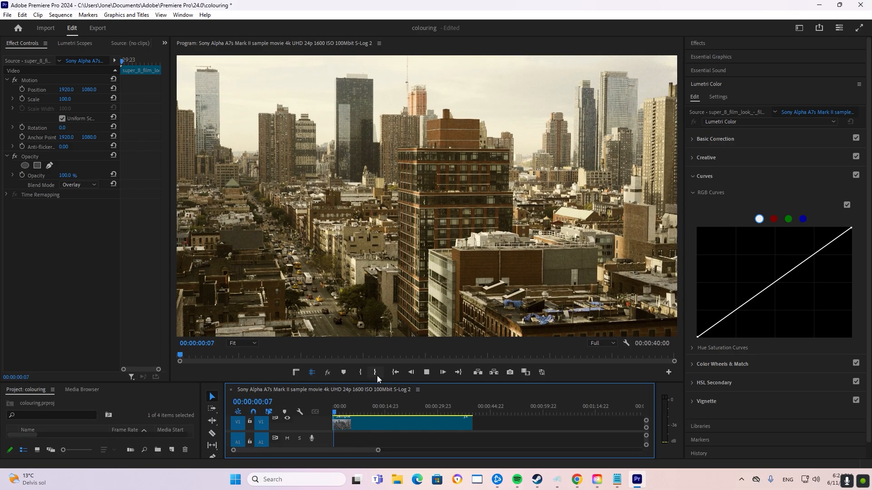
key("ctrl+s")
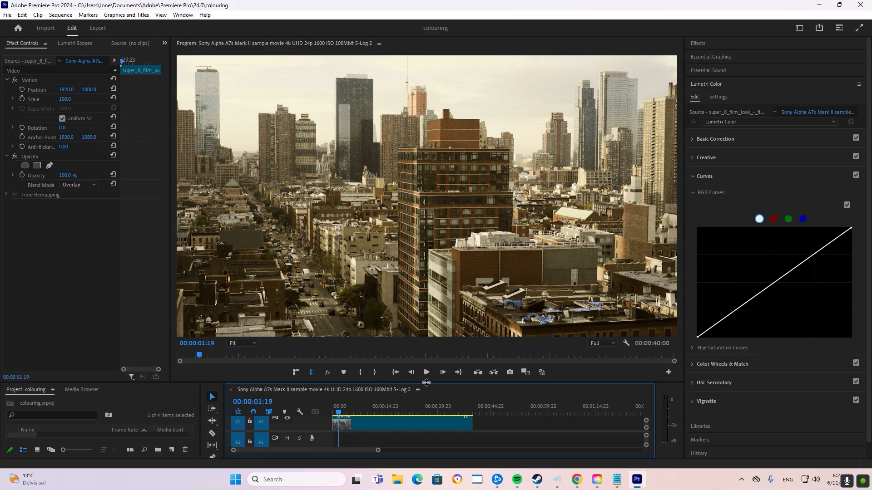
left_click_drag(426, 383, 427, 320)
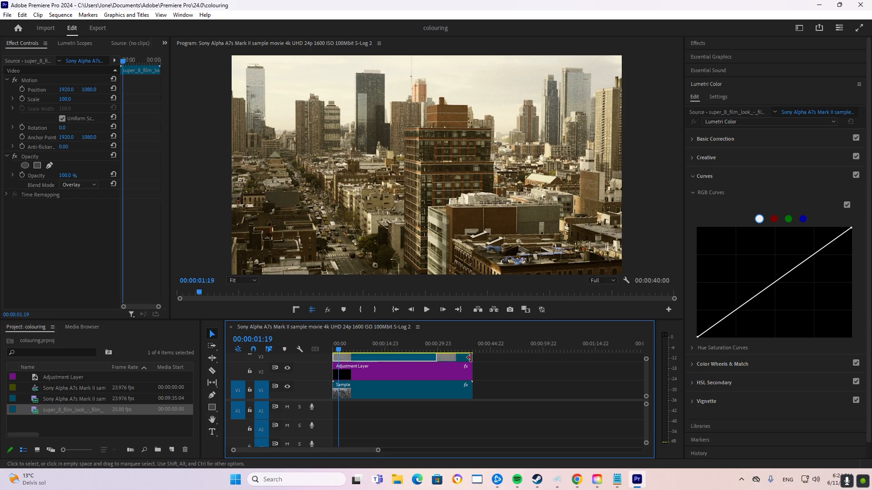
- Nest the two film grain clips on V3 into one sequence named "nest"
left_click_drag(491, 358, 412, 355)
right_click(417, 359)
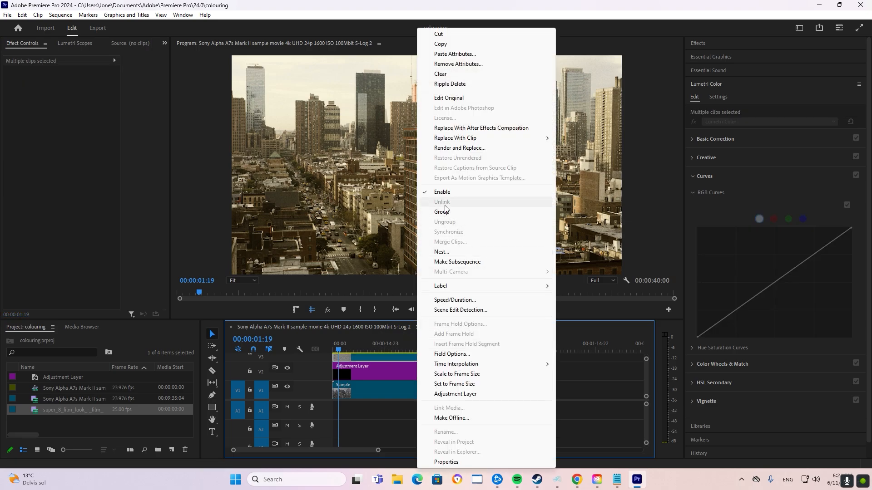
left_click(441, 251)
type("nest")
key("Return")
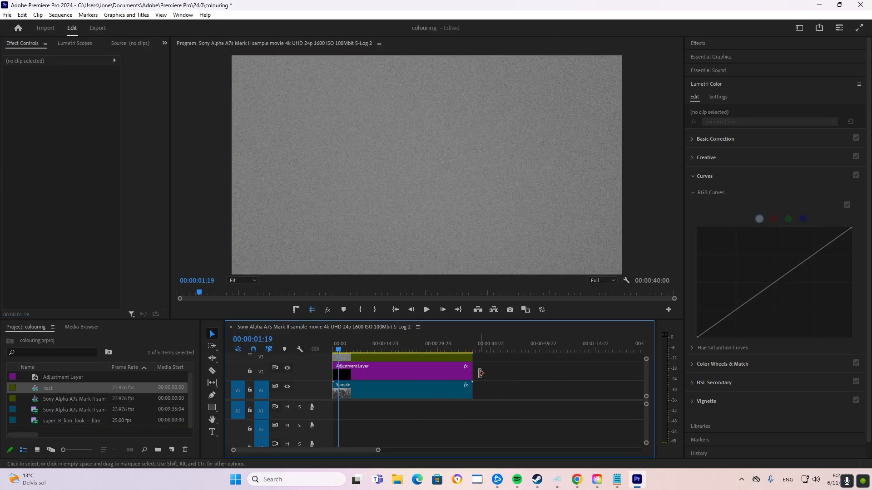
- Set the nested grain's blend mode to Overlay and its opacity to 45%
left_click(449, 359)
left_click(76, 185)
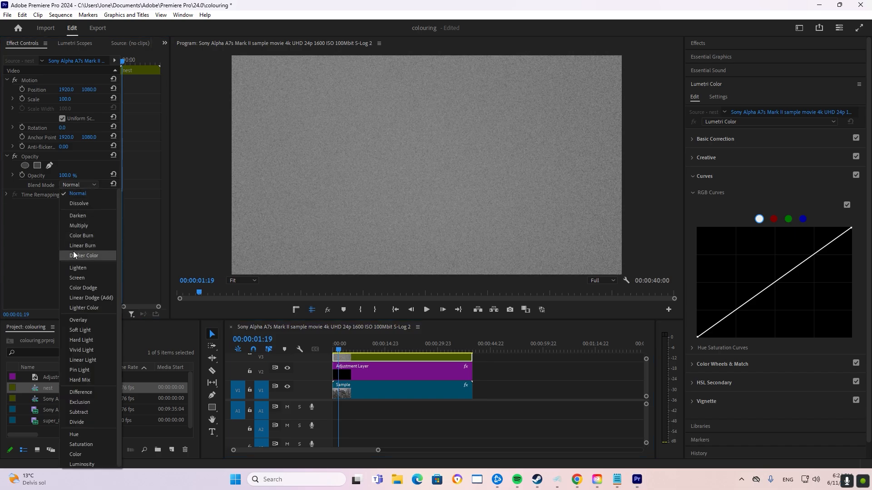
left_click(78, 321)
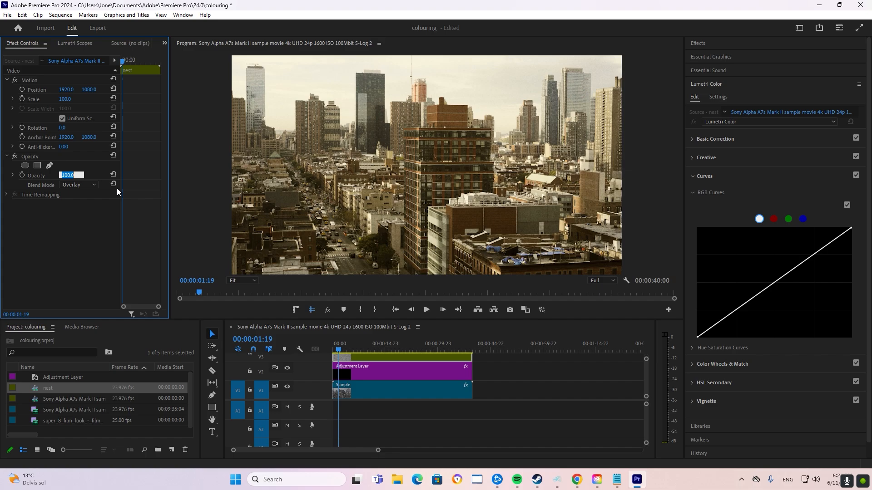
type("45")
key("Return")
- Play back the footage with the softened grain in an enlarged preview, stop it, and restore the timeline's size
left_click_drag(376, 321, 339, 396)
key("space")
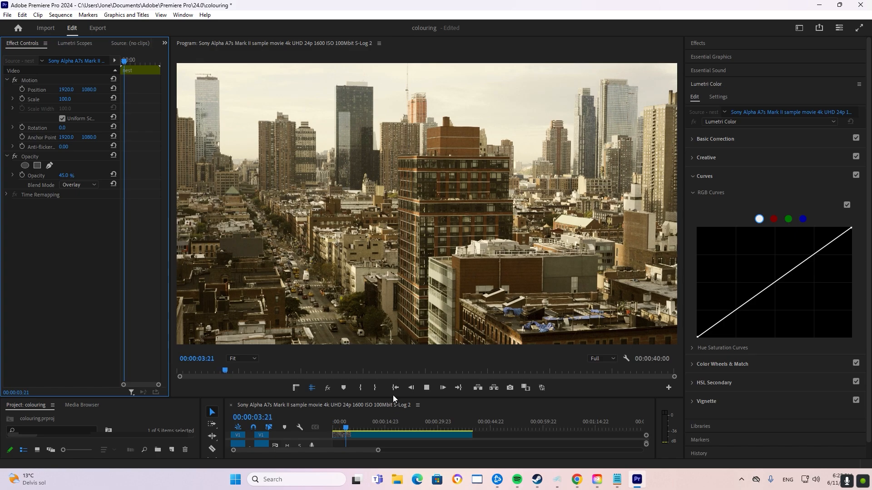
key("space")
left_click_drag(391, 398, 396, 338)
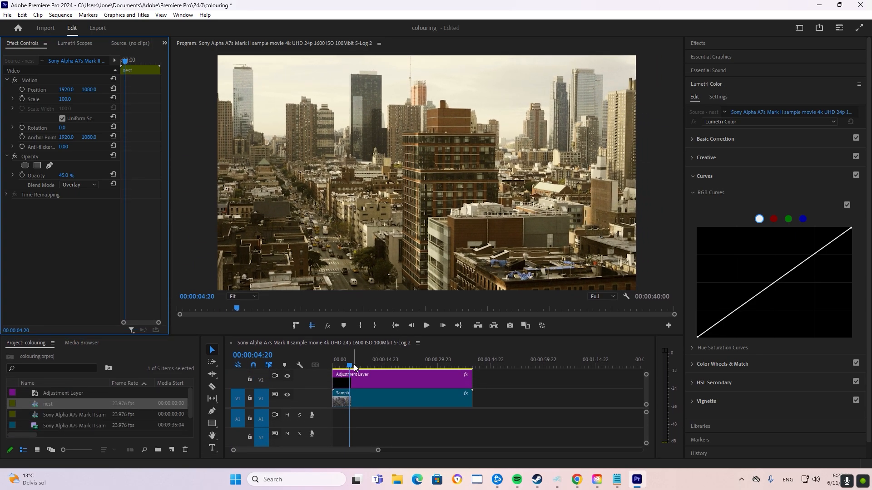